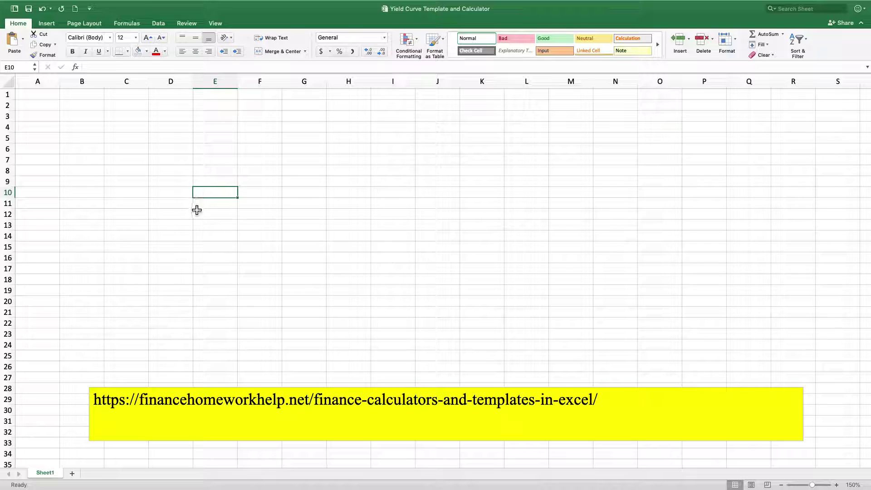
- Enter 'Mortgage Rates' in C4 and merge and centre it across C4:D4
left_click(125, 126)
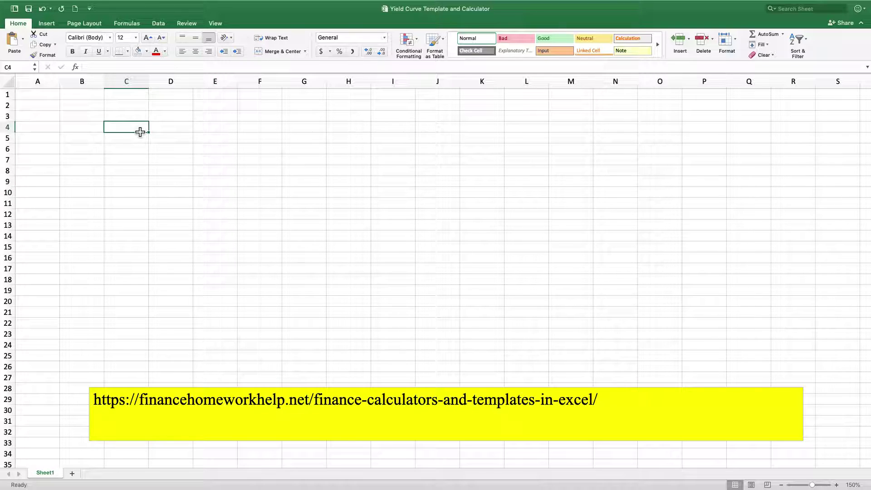
type("Mortg")
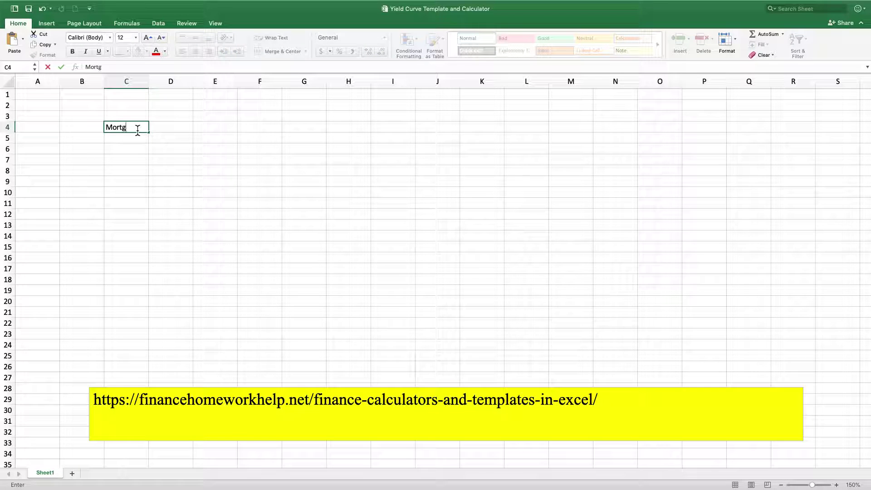
type("age Rates")
key("Return")
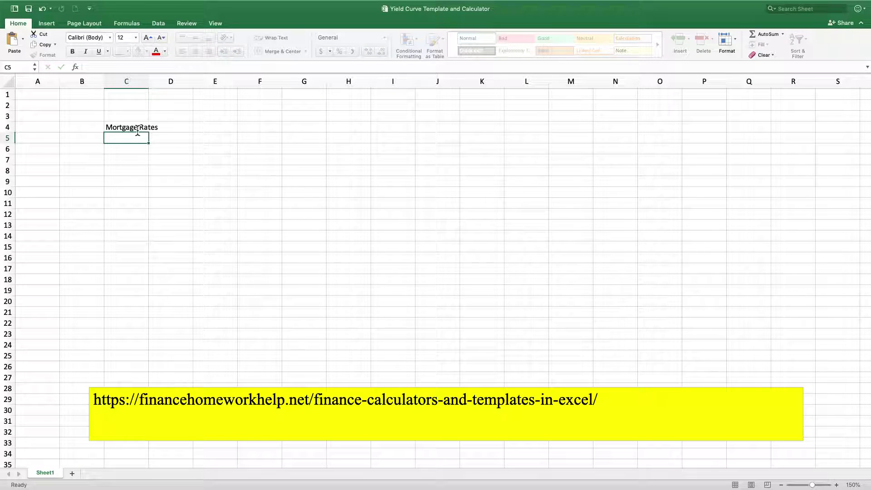
left_click_drag(134, 129, 179, 129)
left_click(271, 50)
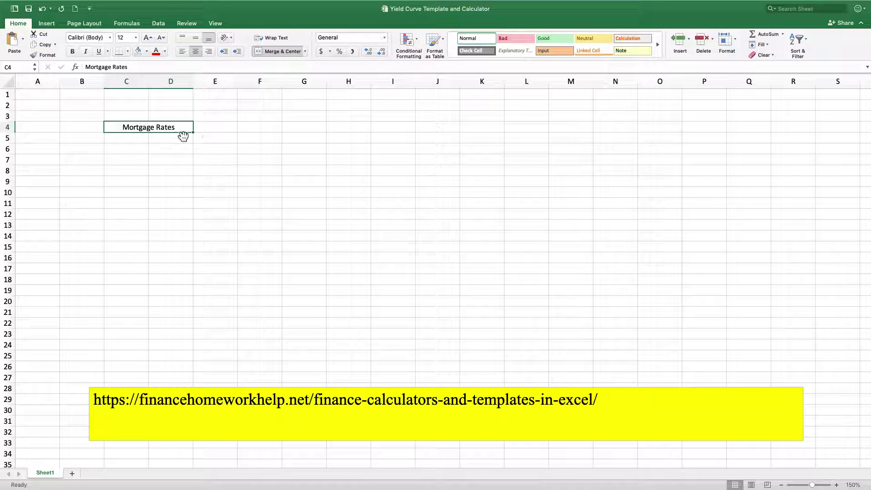
- Enter the term labels 5 Yr, 10 Yr, 15 Yr, 20 Yr, 25 Yr and 30 Yr in C5:C10
key("Return")
type("5")
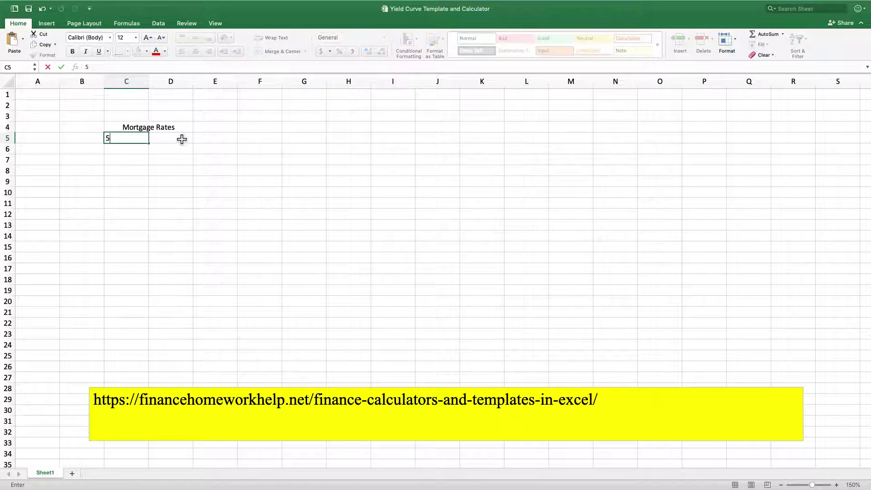
type(" Yr")
key("Return")
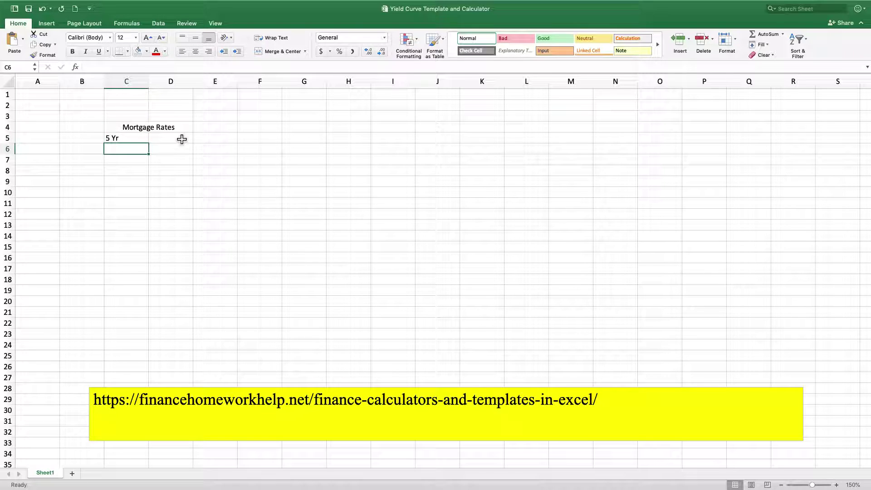
type("10 ")
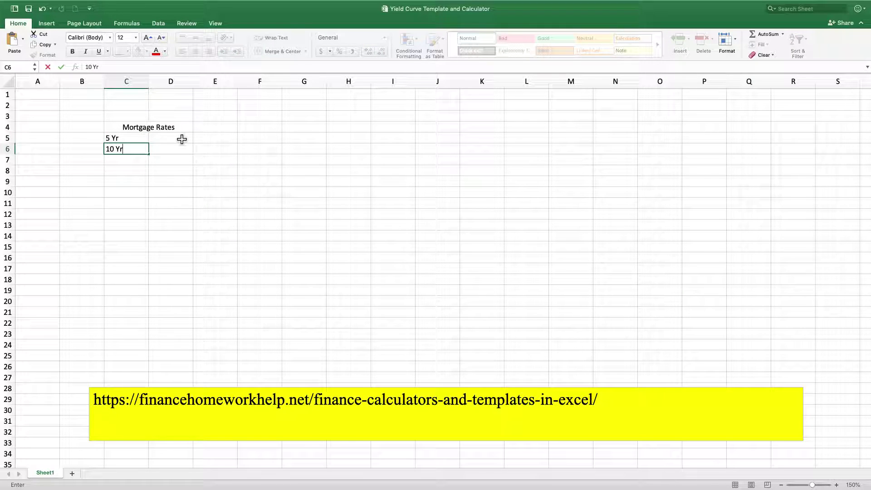
type("Yr")
key("Return")
type("15 Yr")
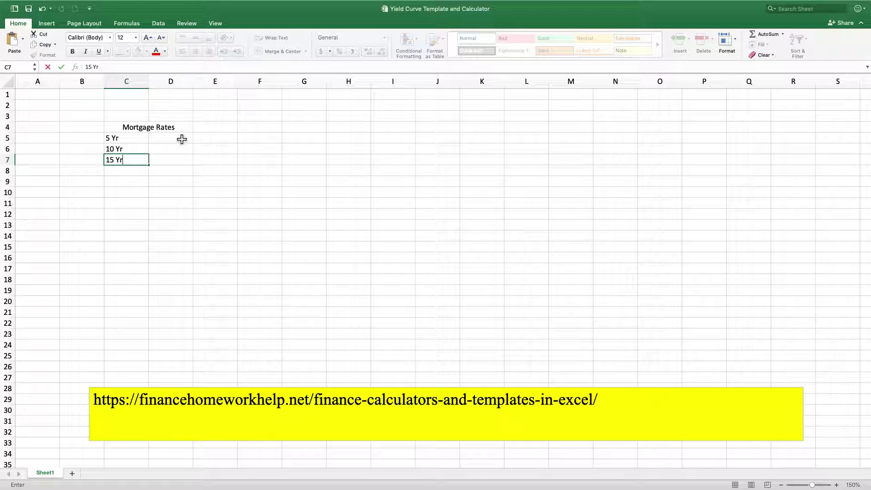
key("Return")
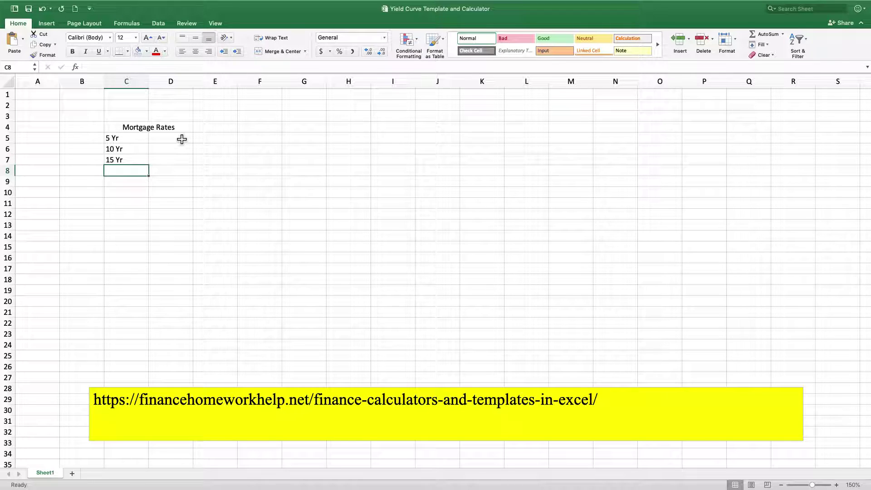
type("20 Yr")
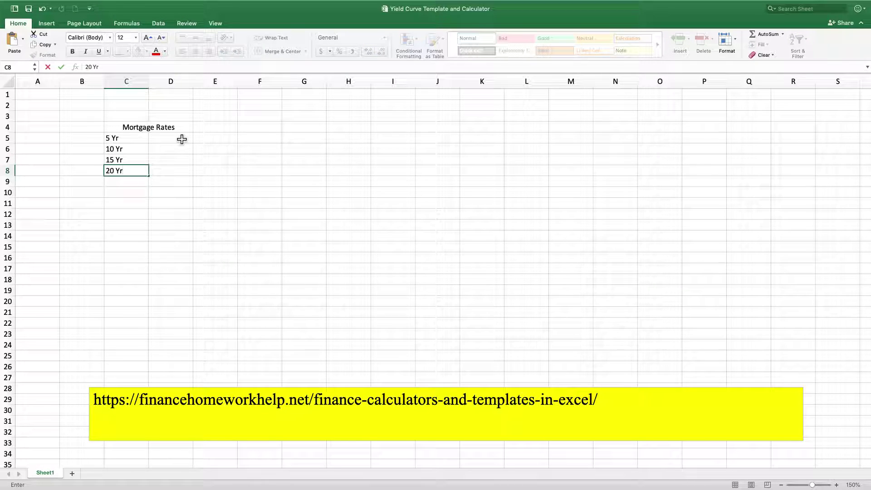
key("Return")
type("25 Yr")
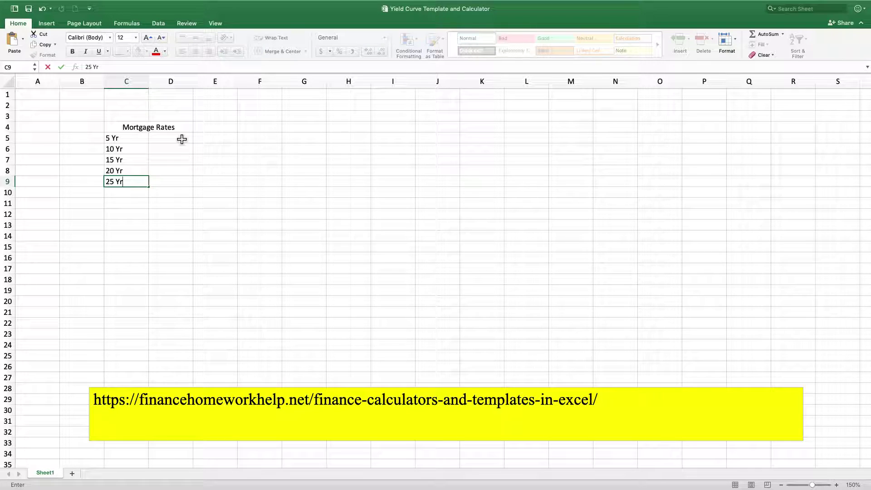
key("Return")
type("30 Yr")
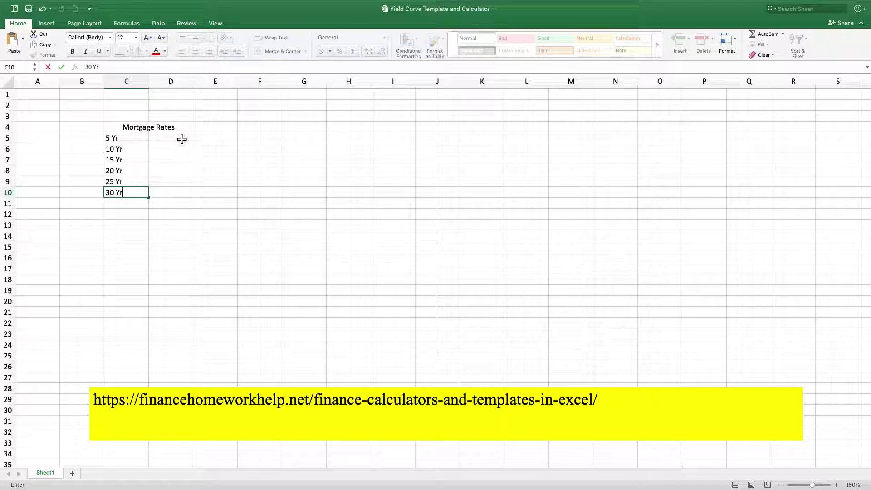
key("Tab")
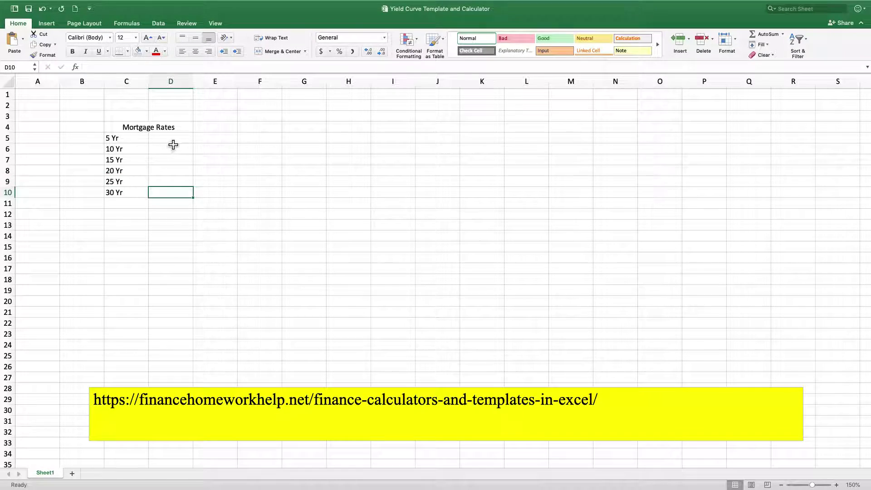
left_click(173, 141)
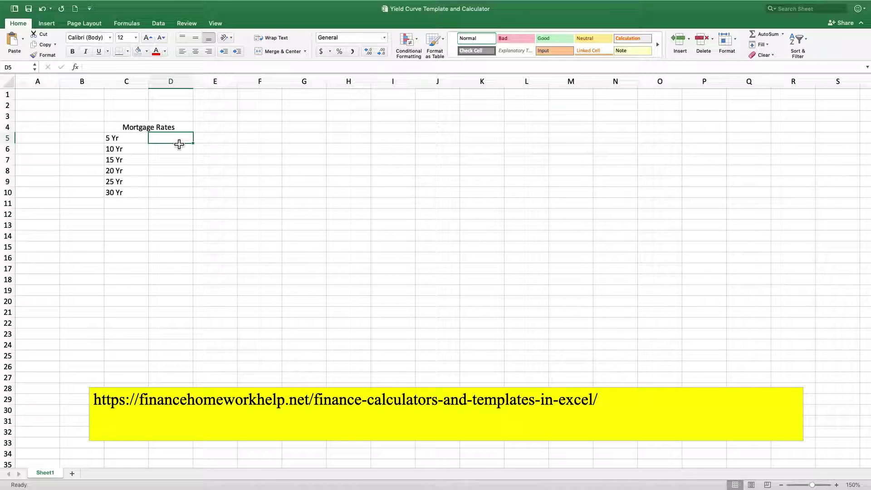
- Enter the 5 Yr rate, corrected from 5.00% to 5.75%, then 6.3% and 6.7% below it
type("5")
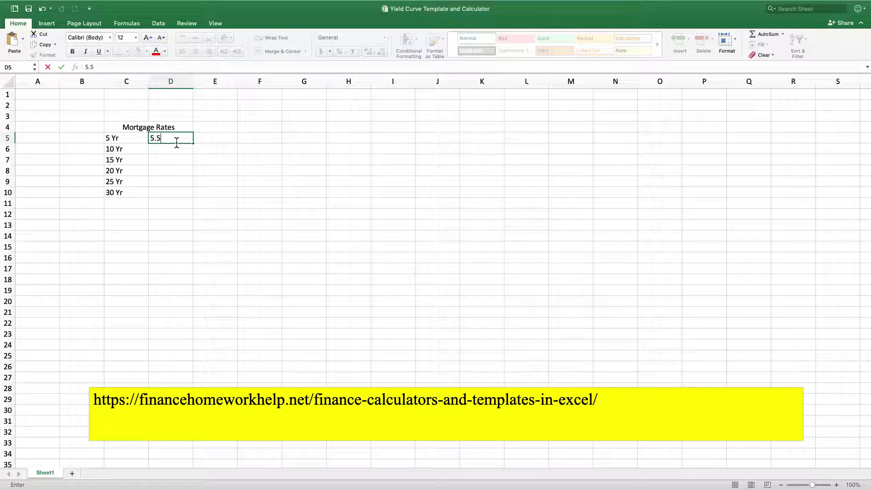
type(".00%")
key("Return")
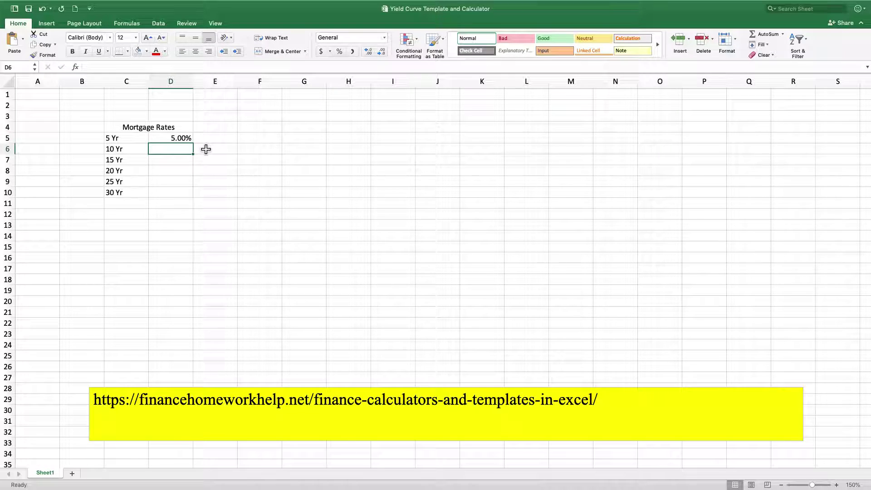
left_click(185, 142)
type("5")
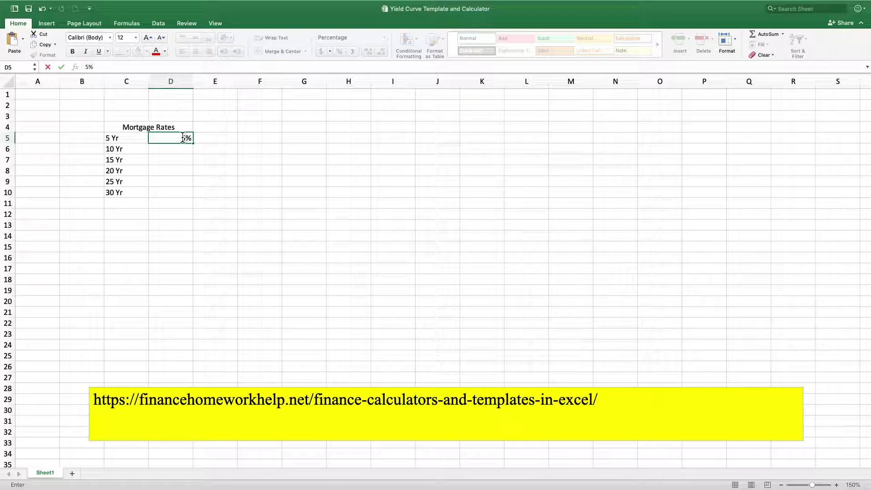
type(".75")
key("Return")
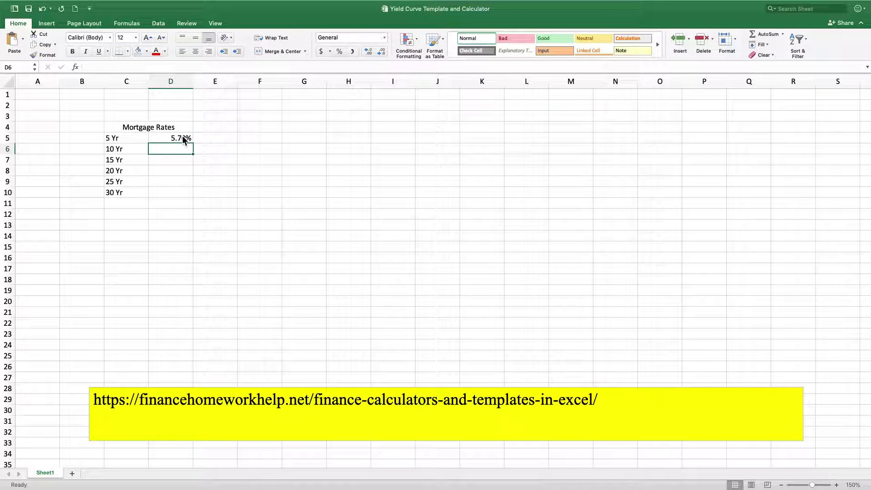
type("6.3%")
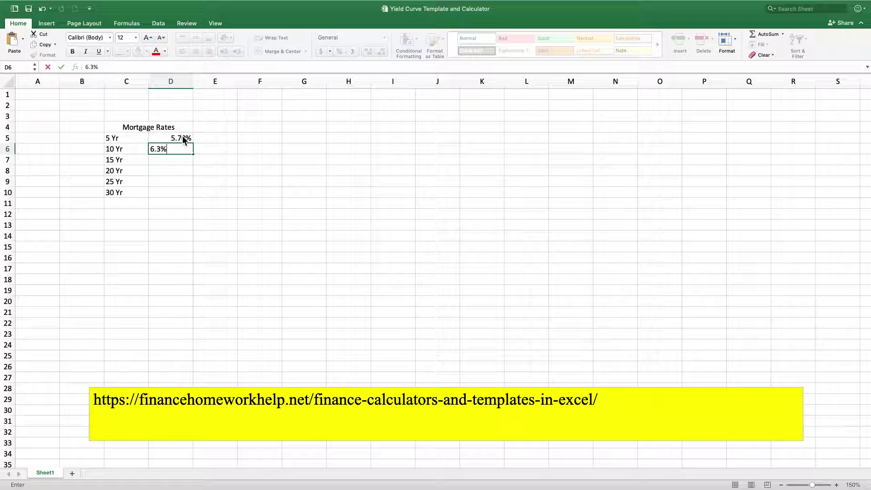
key("Return")
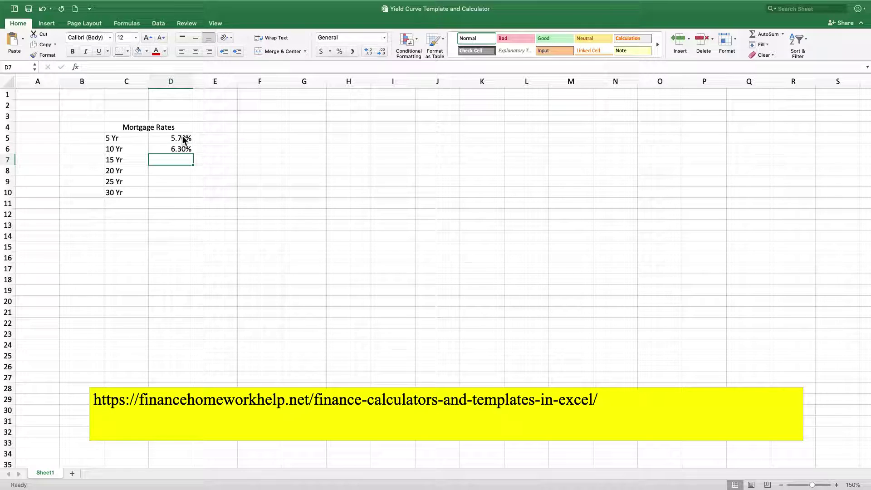
type("6.7%")
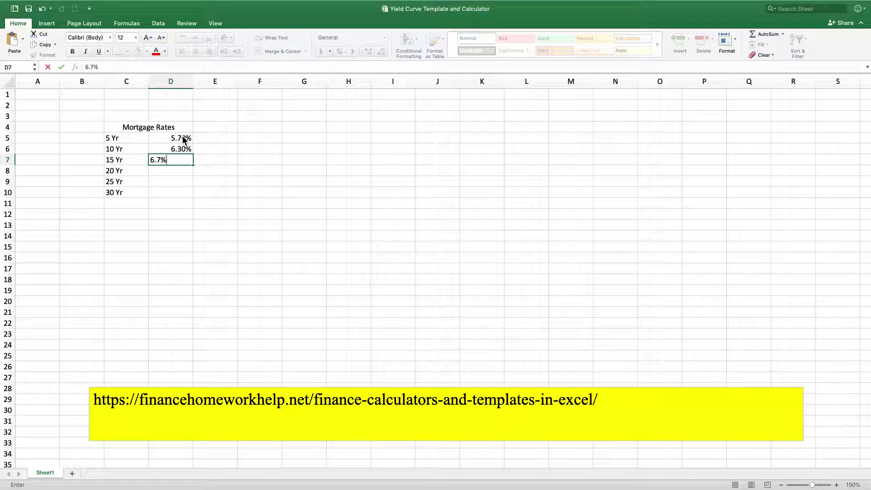
key("Return")
- Enter 7.2%, 7.9% and 8% for 20–30 Yr, then re-merge the heading across C4:D4
type("7.")
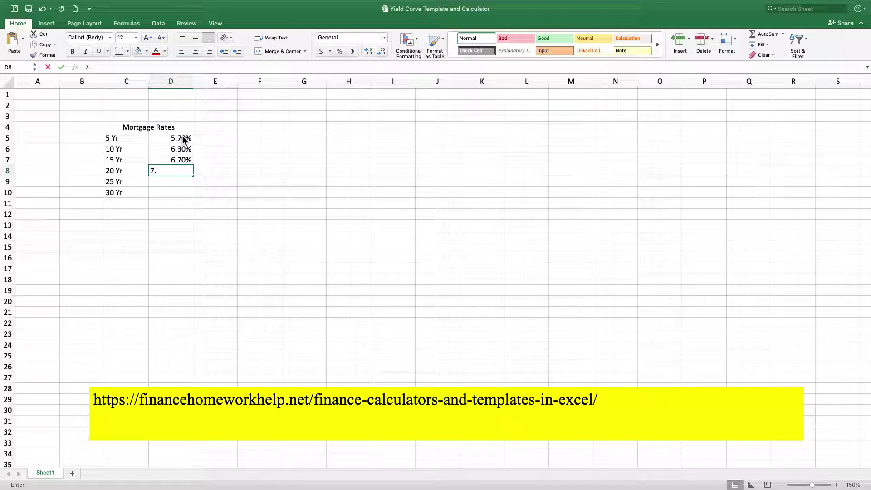
type("20%")
key("Return")
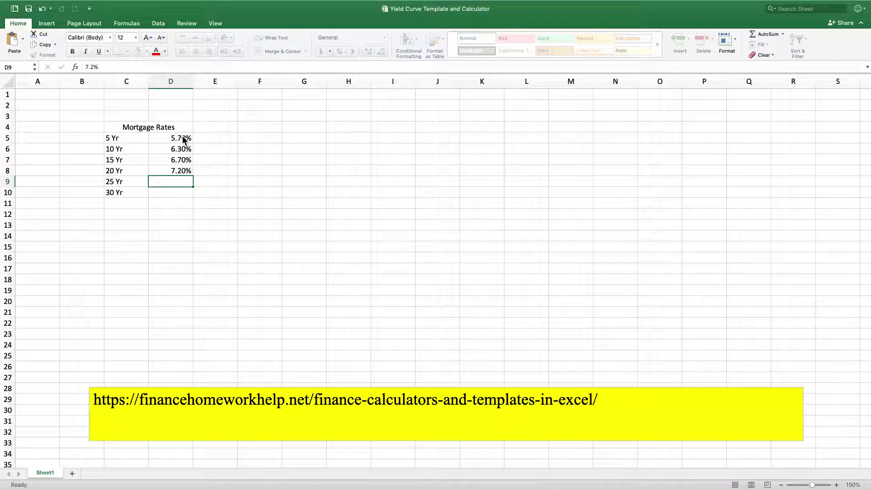
type("7.9%")
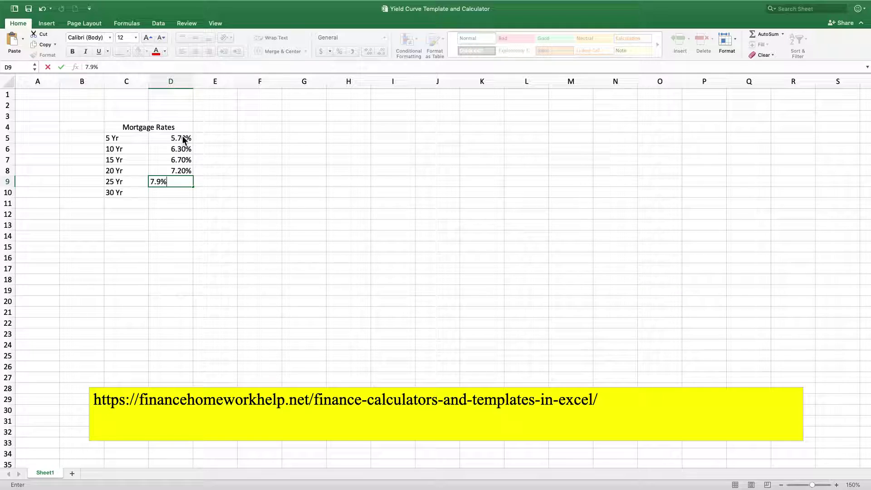
key("Return")
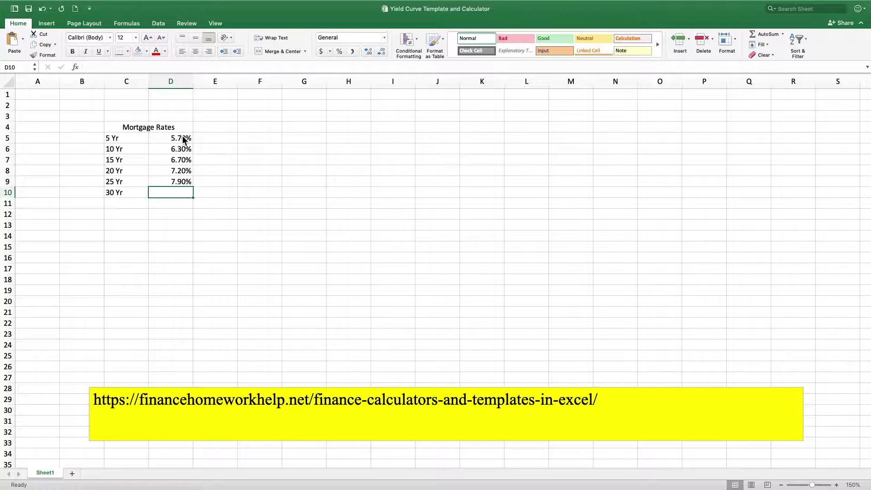
type("8%")
key("Return")
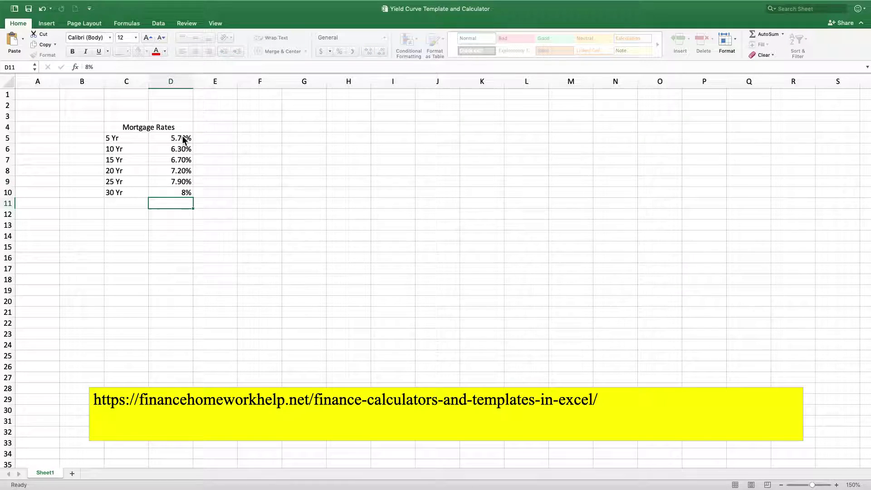
left_click_drag(119, 127, 177, 127)
left_click(278, 51)
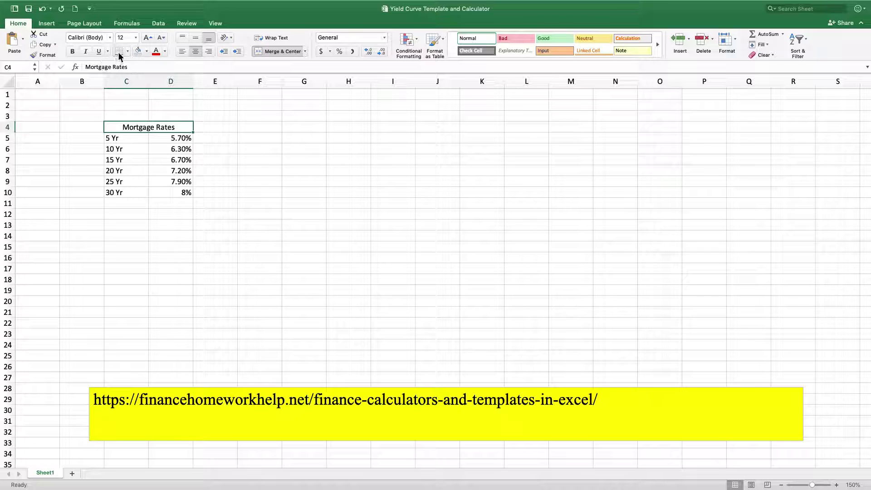
- Give the Mortgage Rates heading a light gold fill colour
left_click(147, 51)
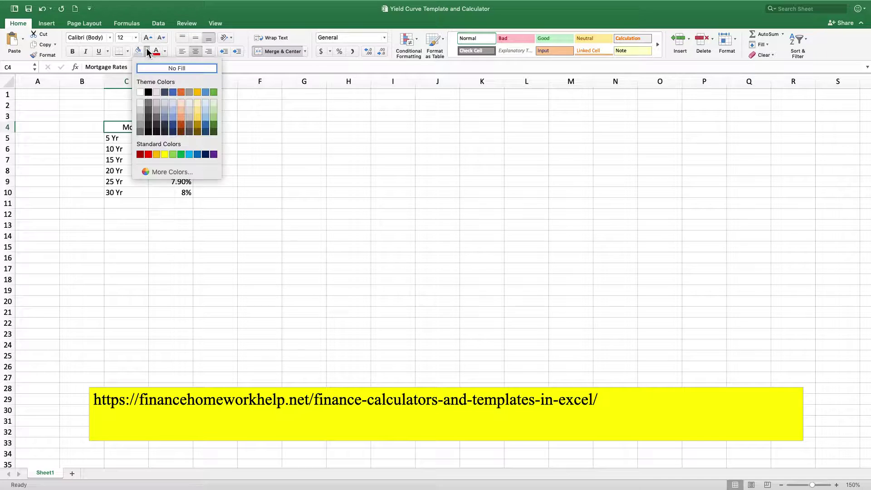
left_click(200, 102)
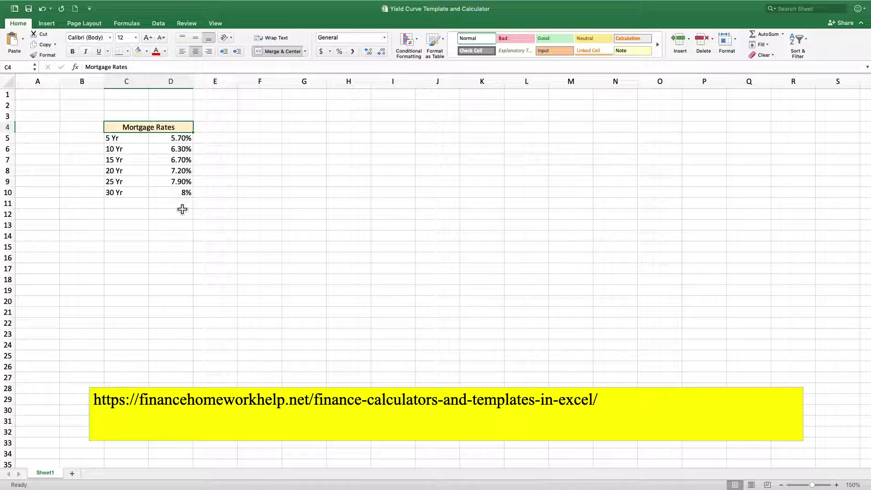
left_click_drag(128, 143, 178, 193)
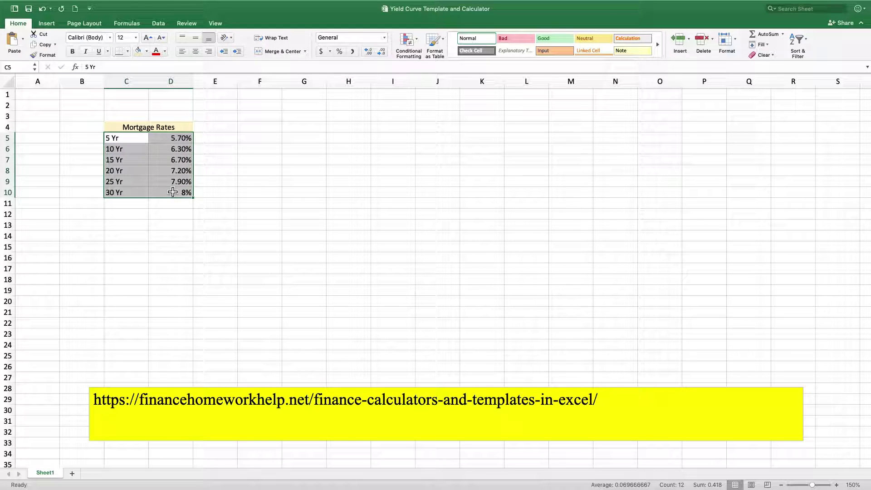
- Insert a 2-D line chart of C5:D10 and move it up beside the table
left_click(45, 25)
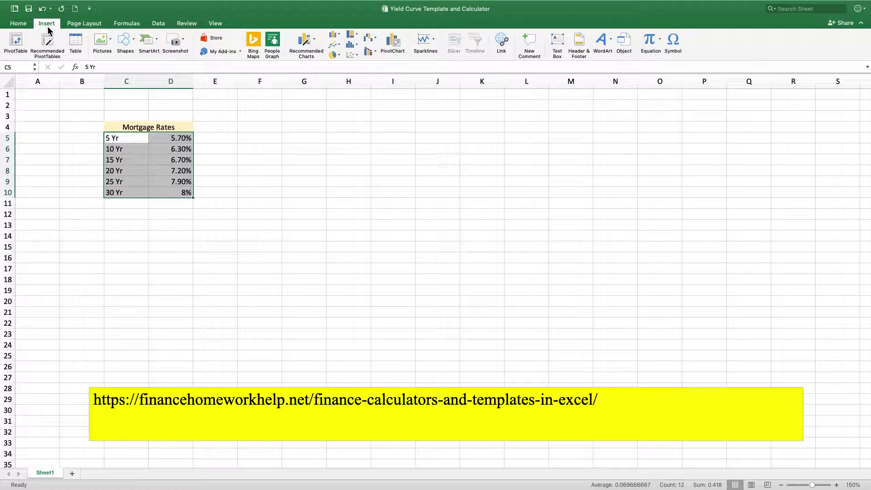
left_click(340, 46)
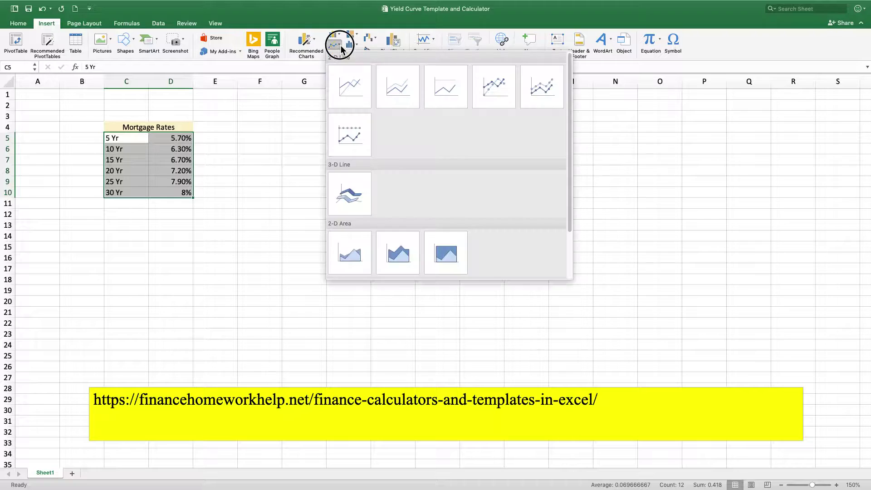
left_click(351, 88)
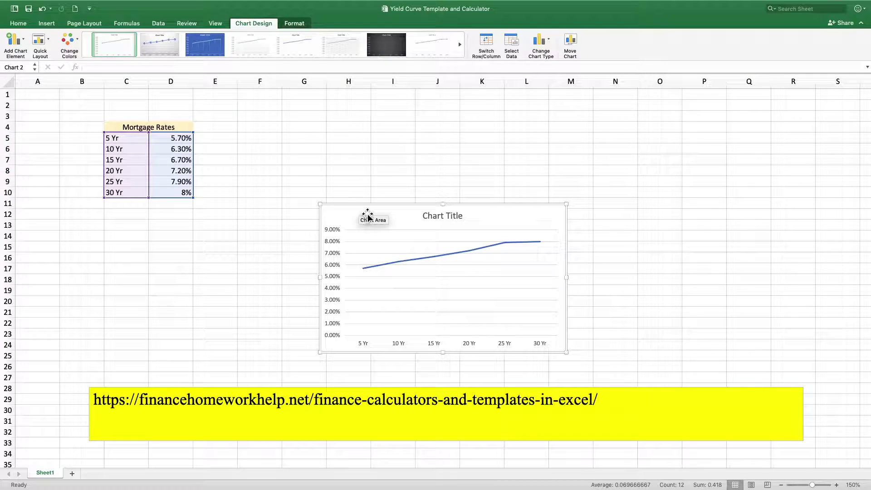
left_click_drag(370, 207, 312, 131)
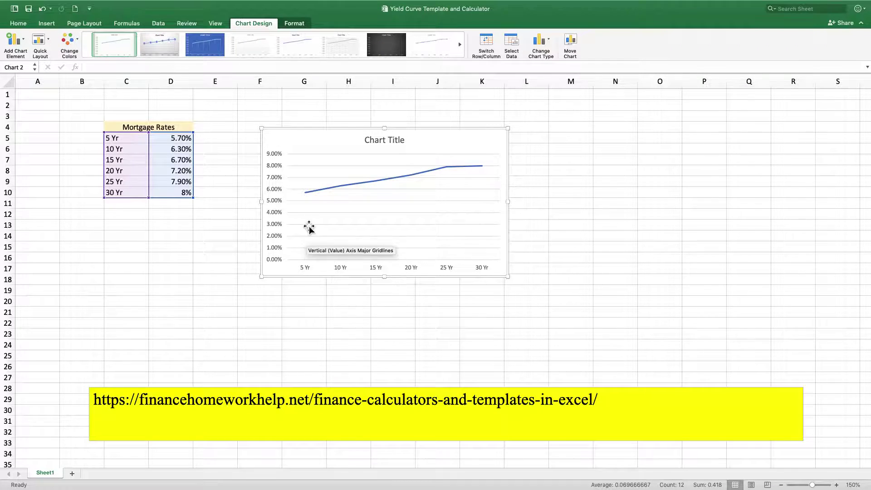
- Replace the chart title text with 'Yield Curves', then start trimming the typo
left_click(387, 142)
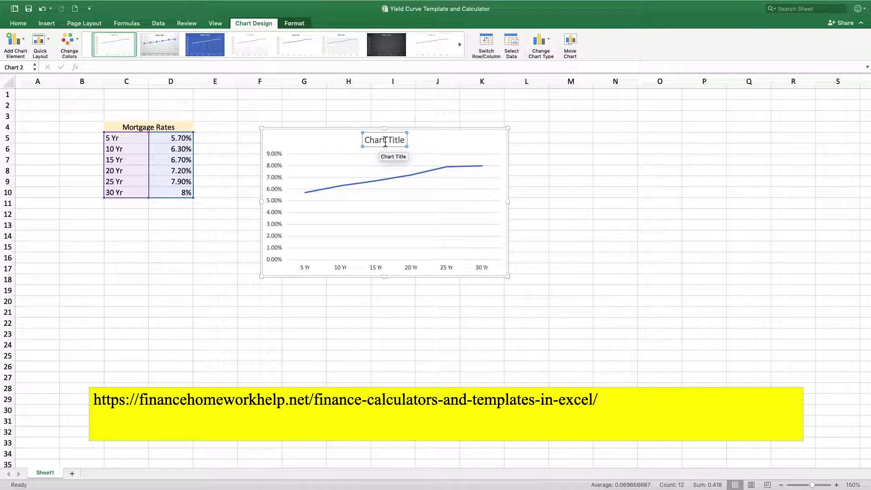
double_click(386, 143)
triple_click(385, 140)
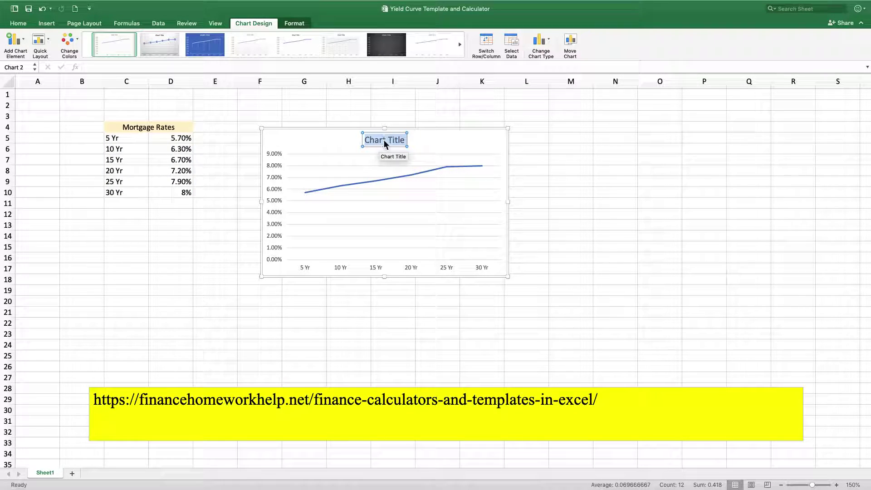
type("Yield ")
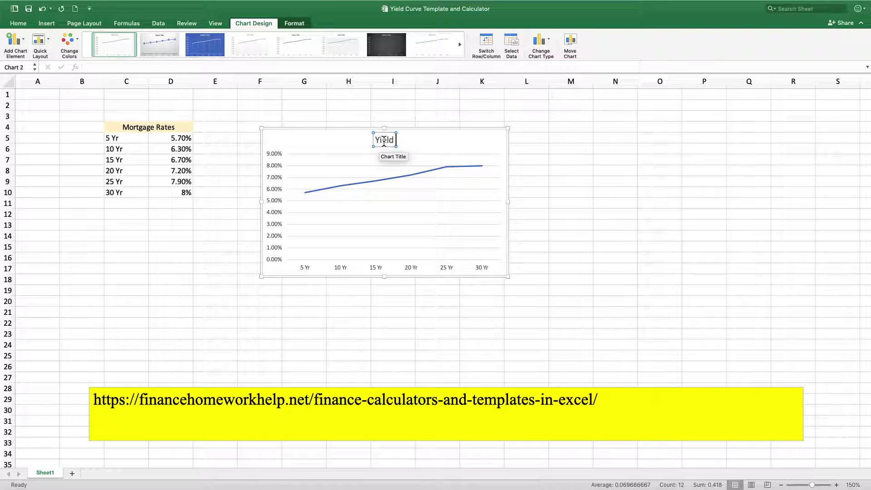
type("Curves")
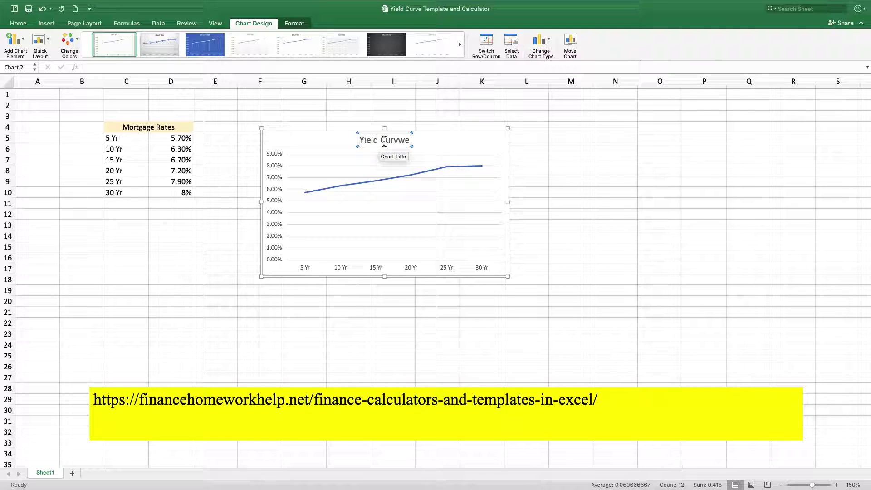
key("BackSpace")
key("BackSpace")
- Complete the title as 'Yield Curve' and drag the chart's bottom-right corner outward to enlarge it
type("e")
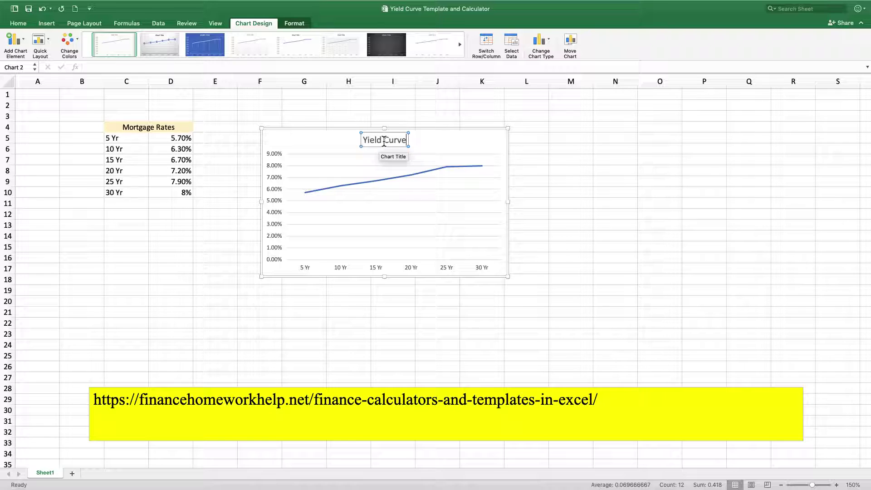
left_click(510, 279)
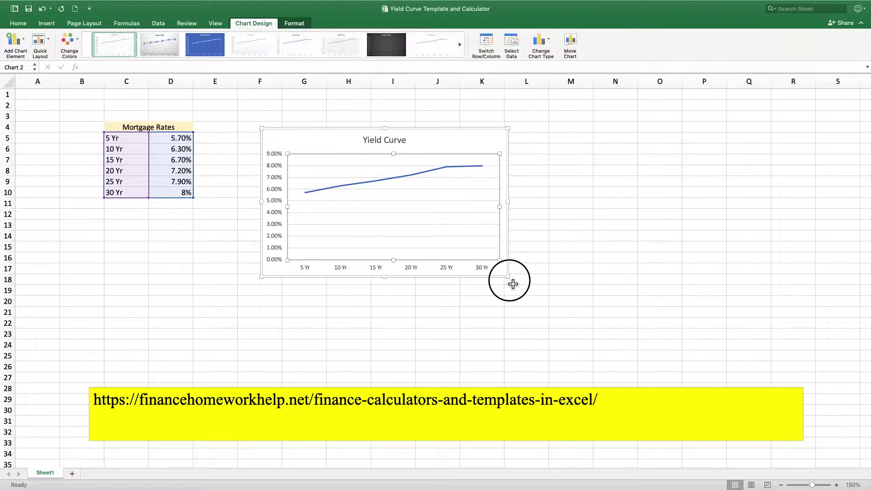
left_click(513, 284)
left_click(462, 194)
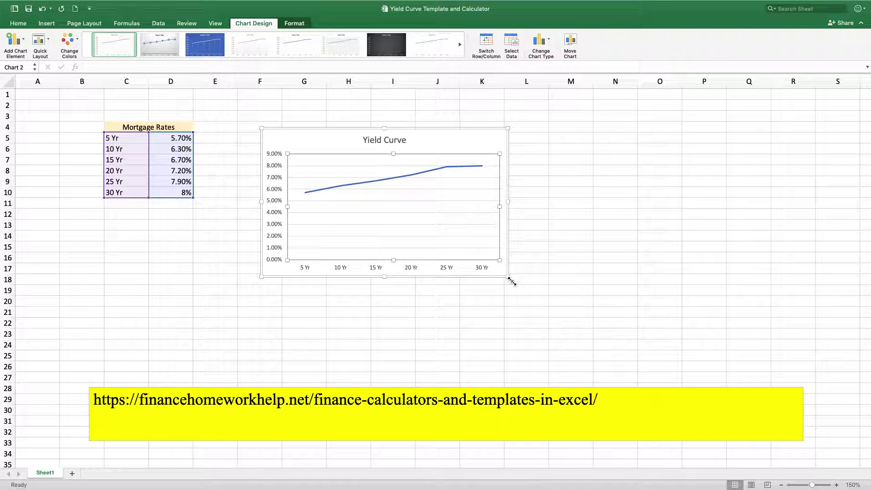
left_click_drag(512, 282, 583, 295)
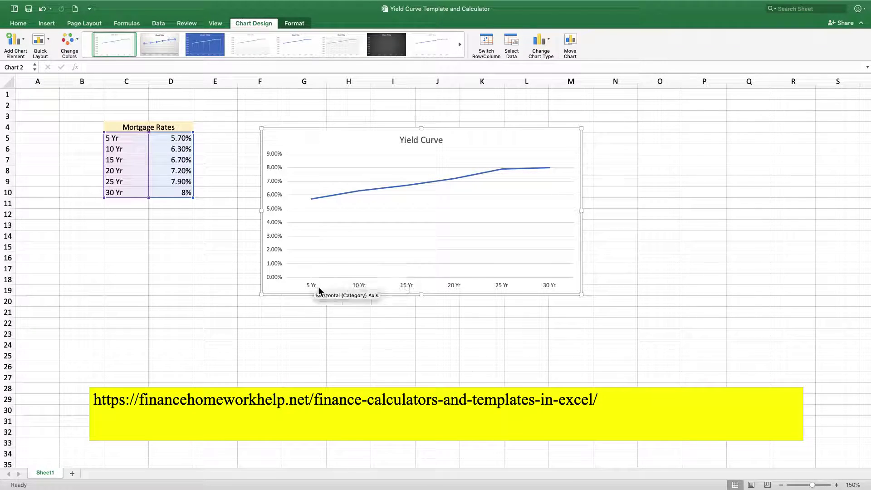
left_click(117, 140)
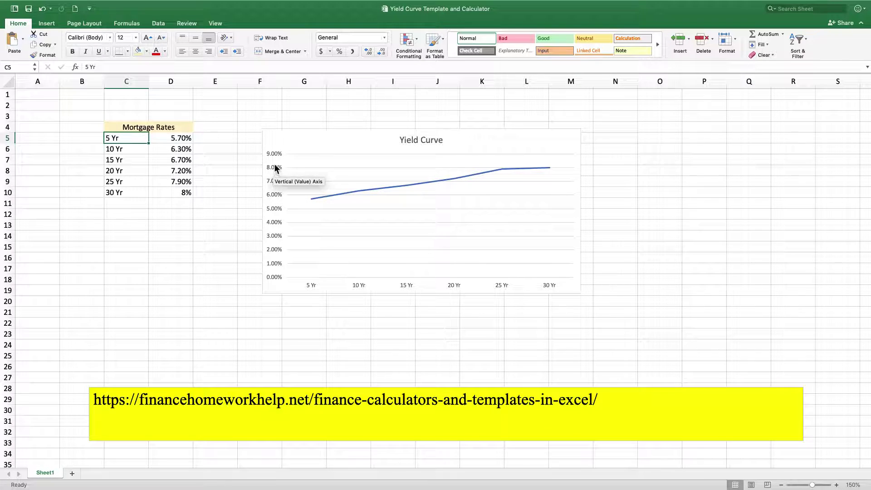
- Replace the merged C4 heading text with 'T-Bill'
left_click(153, 129)
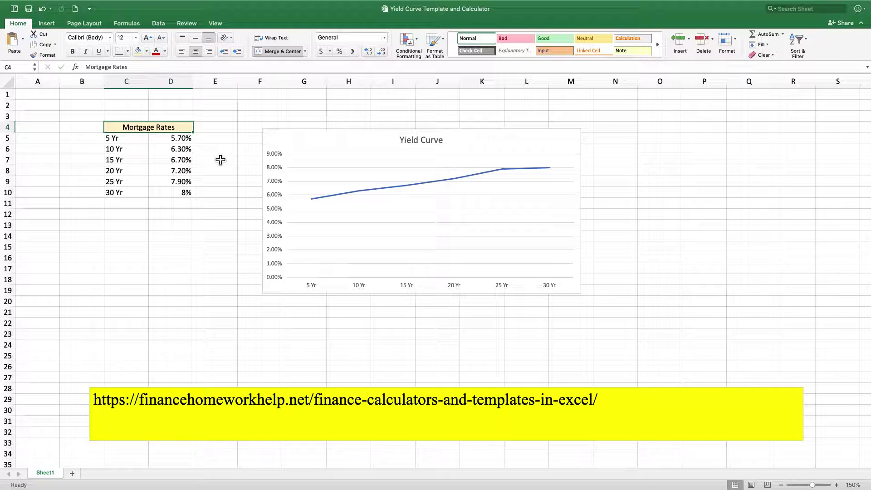
type("T-B")
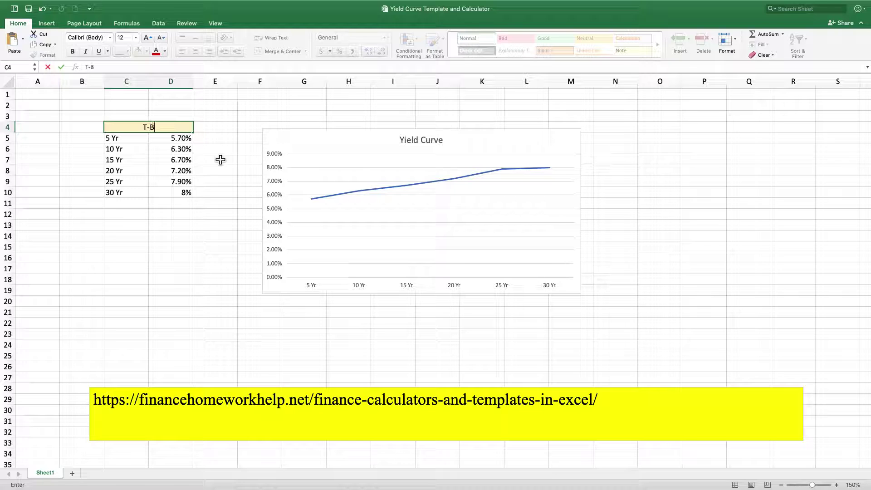
type("ill")
key("Return")
left_click(171, 181)
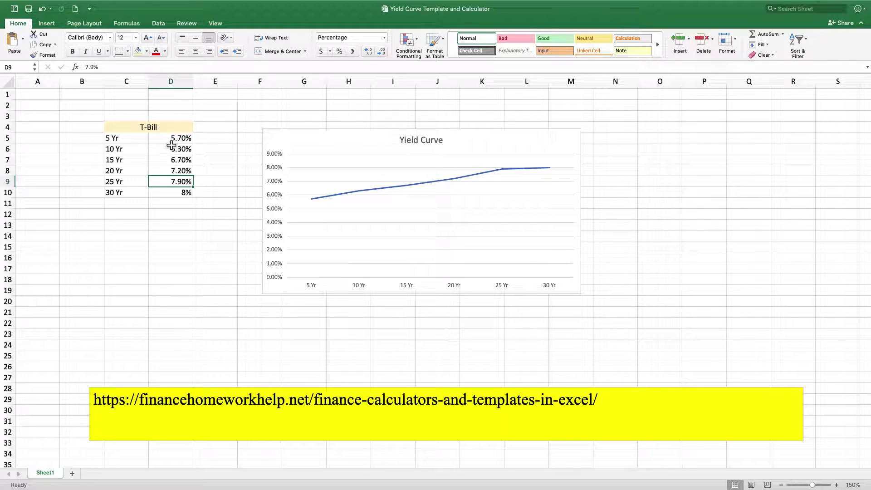
left_click(218, 225)
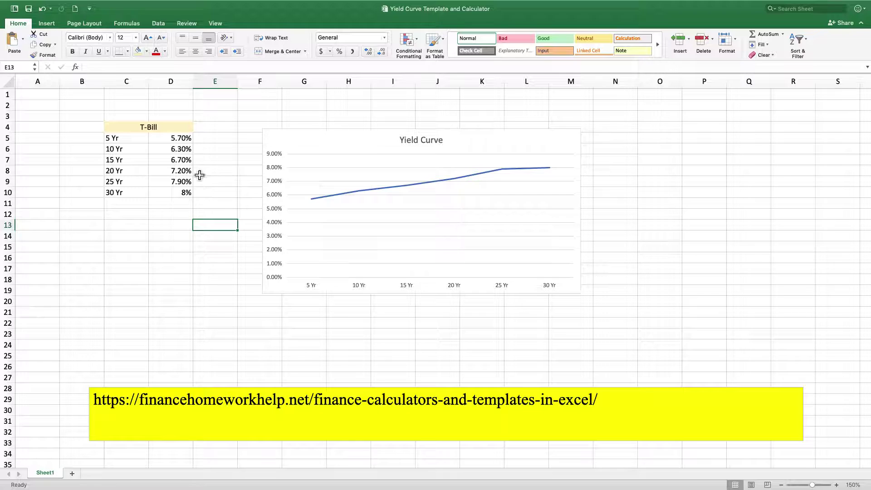
- Re-enter the 5 Yr rate in D5 as 5.7%
left_click_drag(178, 139, 195, 152)
left_click(178, 138)
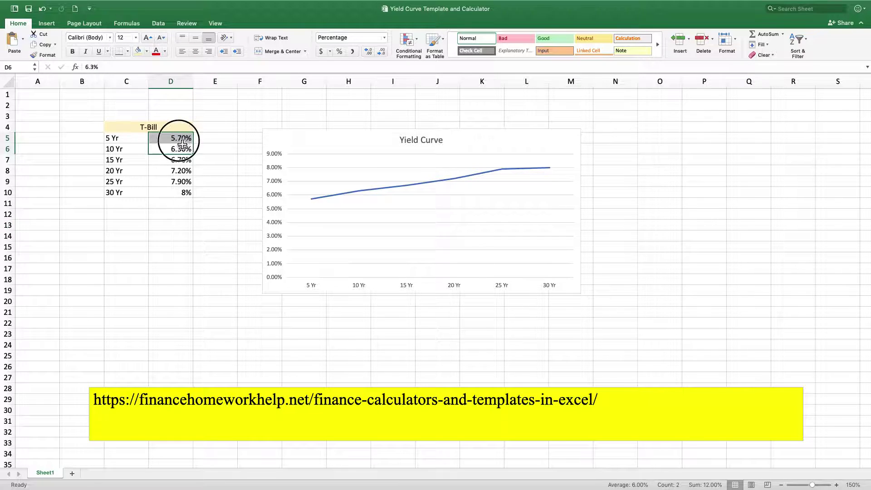
type("5.7%")
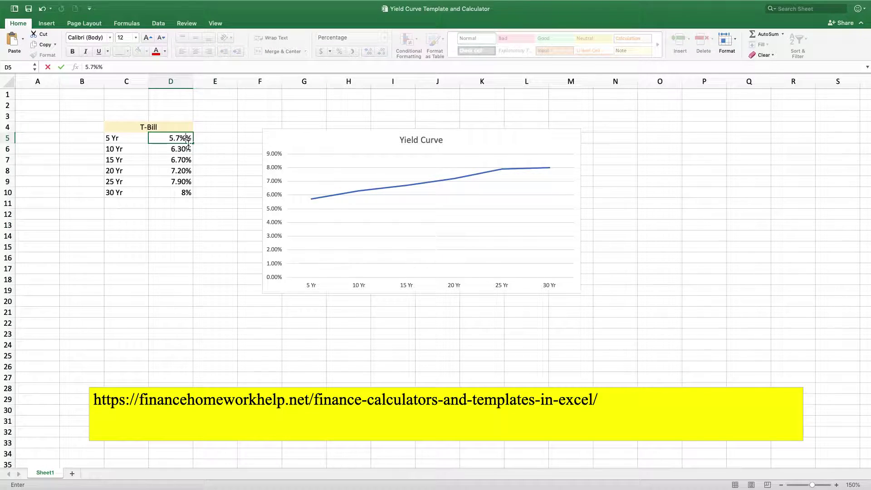
key("Return")
left_click(179, 137)
type("5.7")
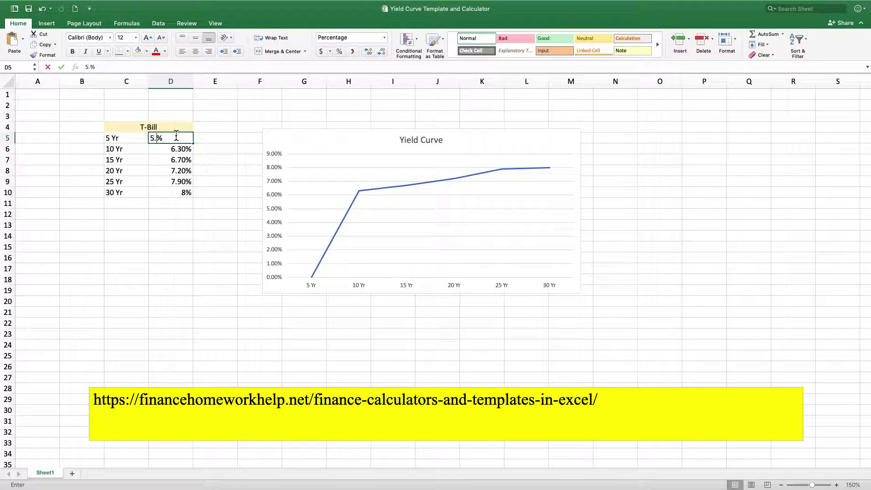
key("Return")
- Put =D5 in D6 and fill it down to D10 so every rate reads 5.70%
key("BackSpace")
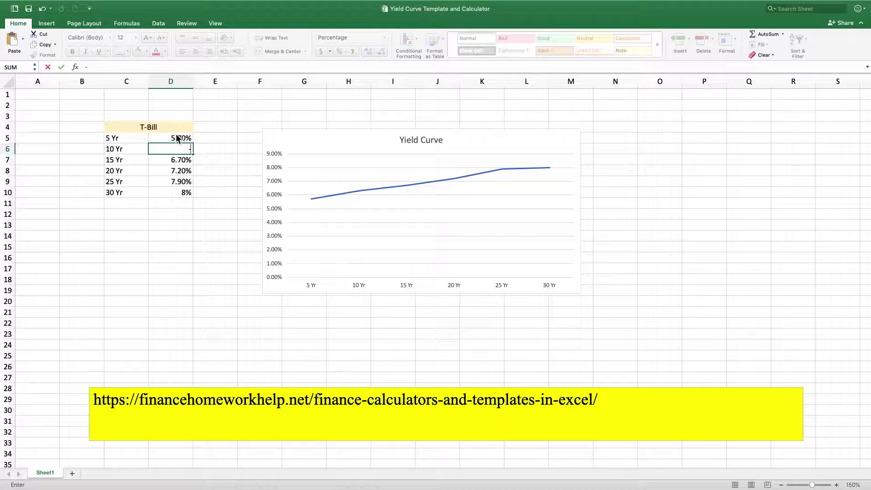
type("=")
left_click(177, 138)
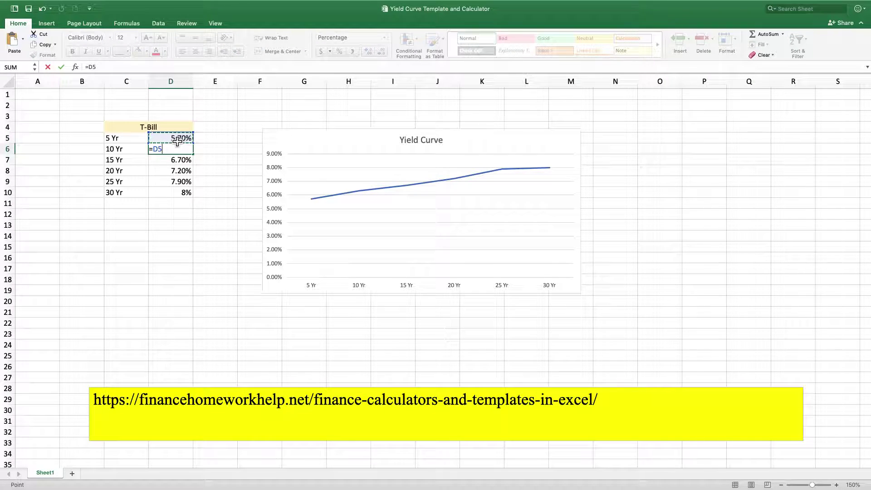
key("Return")
left_click(178, 150)
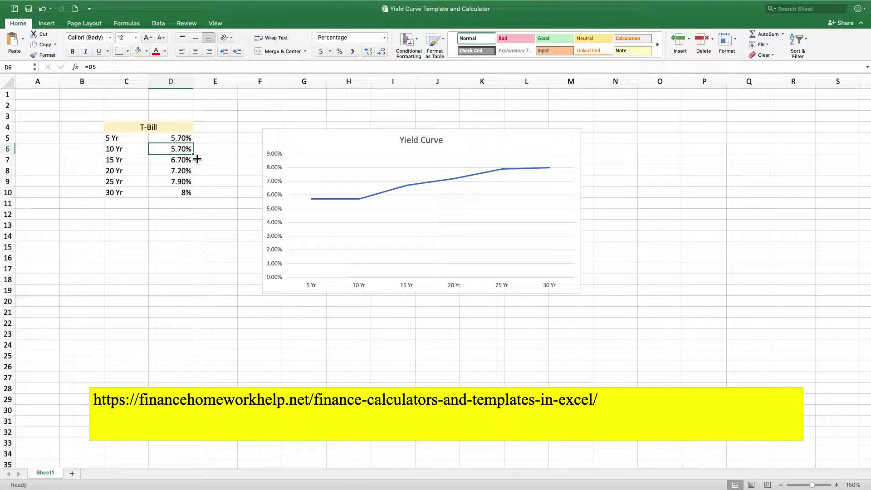
left_click_drag(193, 154, 195, 199)
left_click_drag(191, 237, 197, 257)
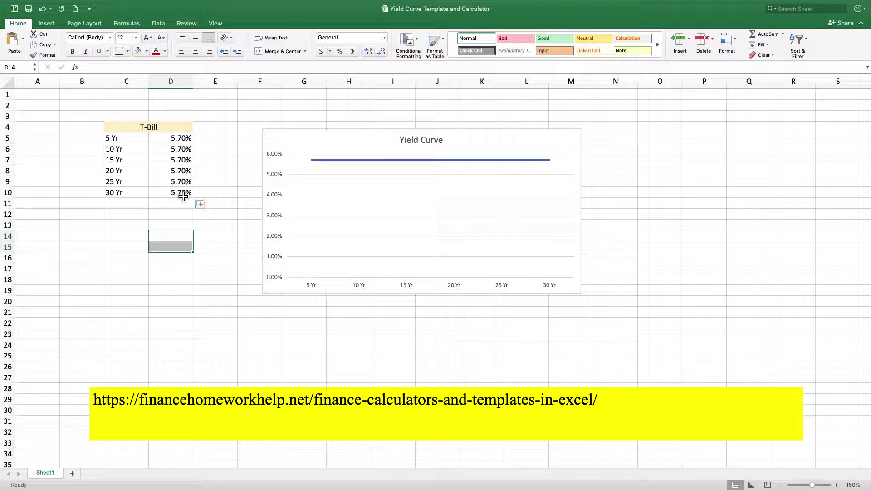
left_click(143, 123)
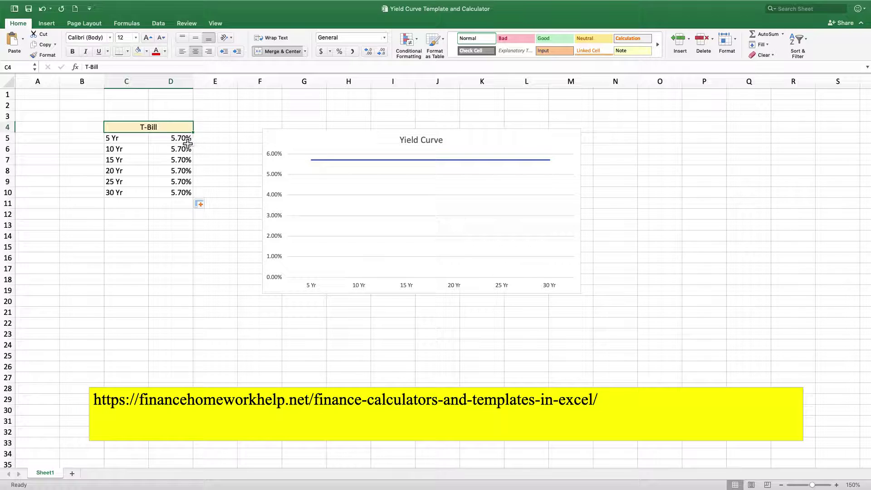
- Enter rates 19%, 17%, 16%, 18%, 13% and 10% down D5:D10
left_click(176, 194)
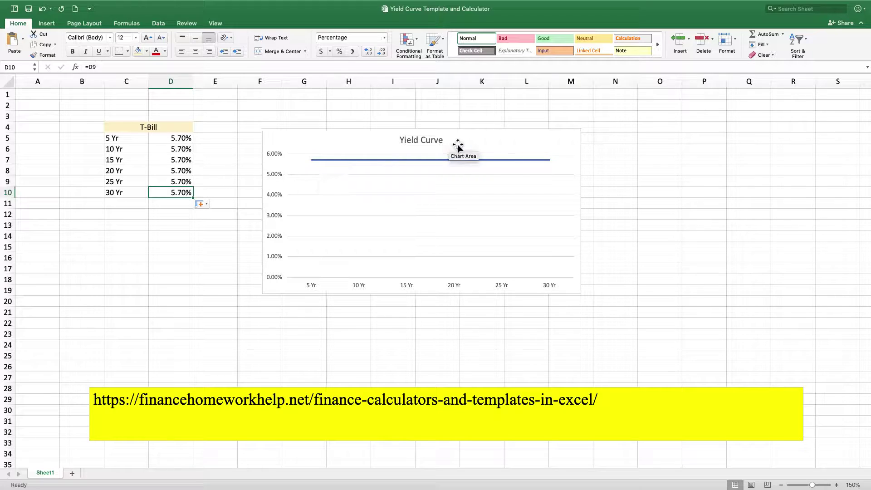
key("Up")
key("Up")
key("Up")
key("Up")
key("Up")
type("1")
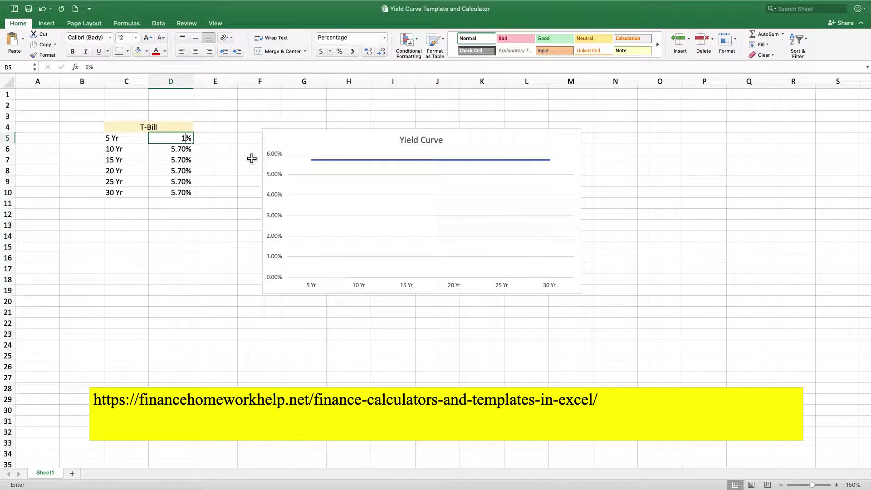
type("9")
key("Return")
type("17")
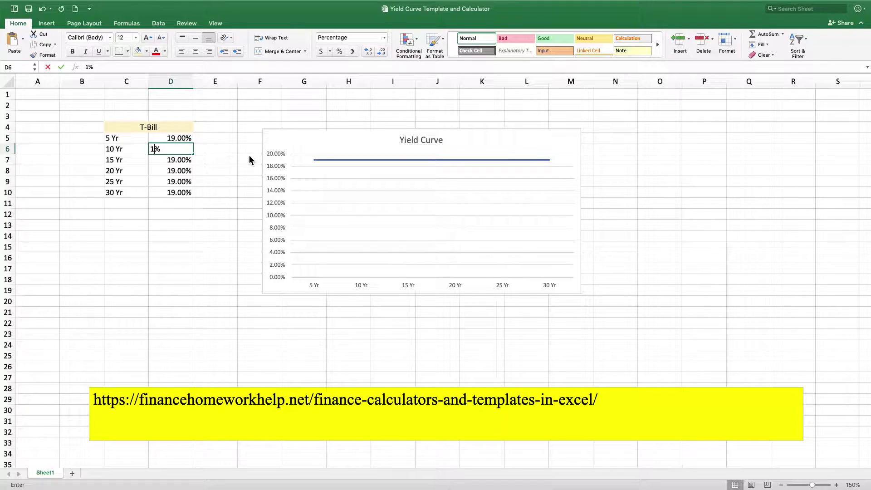
key("Return")
type("16")
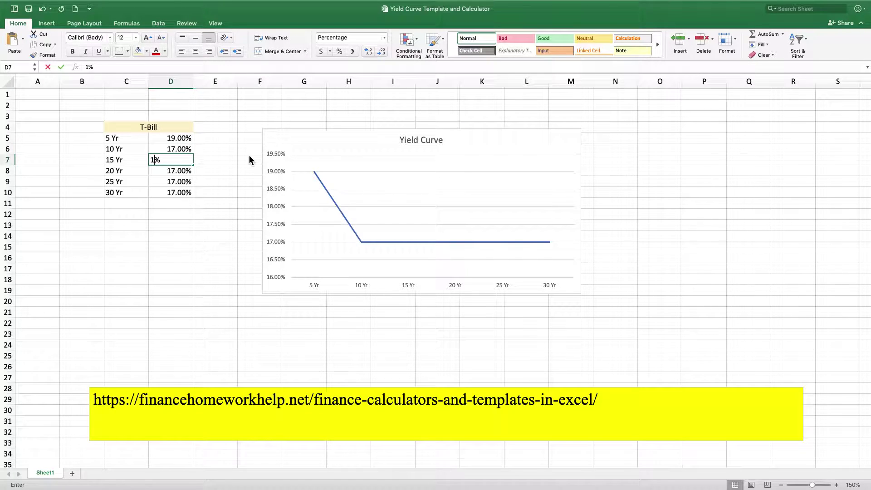
key("Return")
type("18")
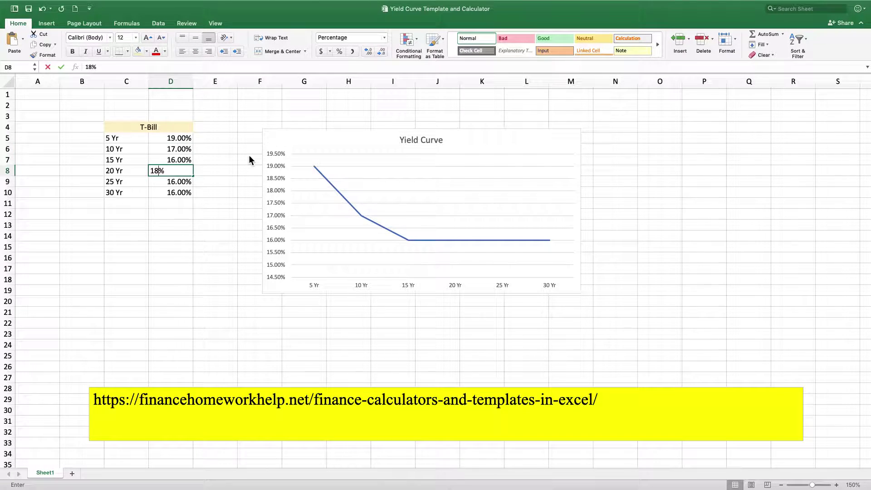
key("Return")
type("13")
key("Return")
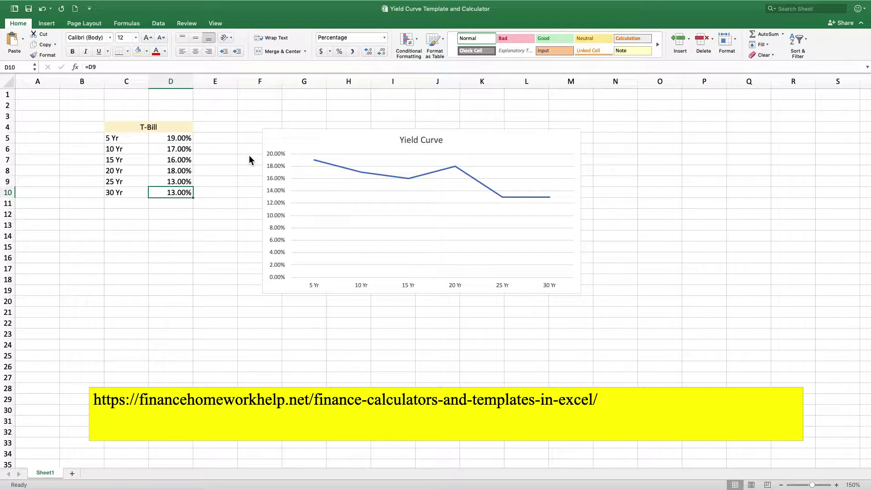
type("10")
key("Return")
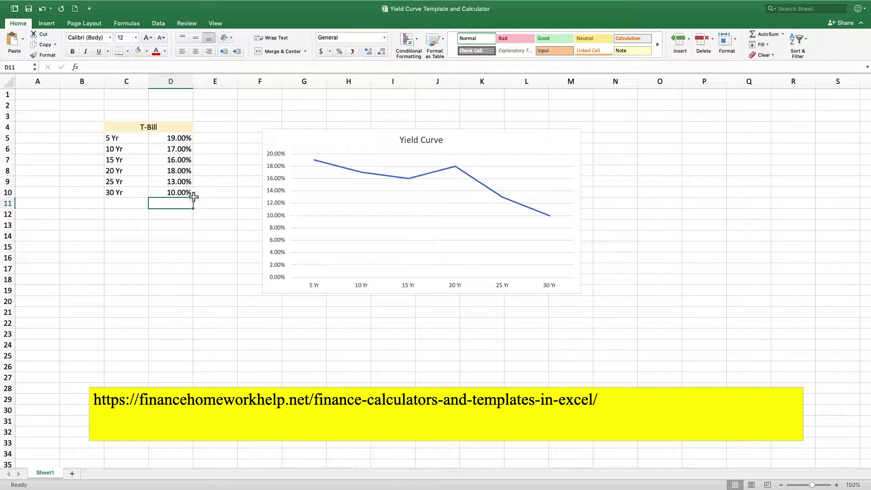
- Correct the 20 Yr rate to 14% and select the six rates in D5:D10
left_click(182, 172)
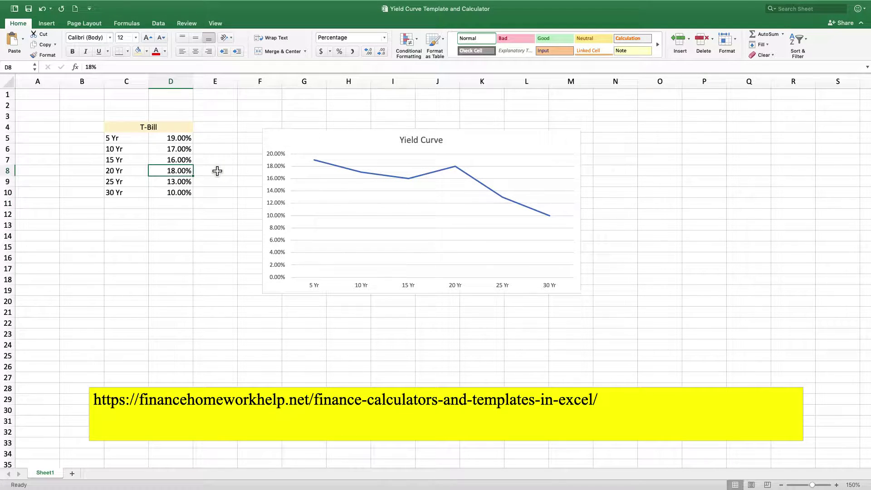
type("14")
key("Return")
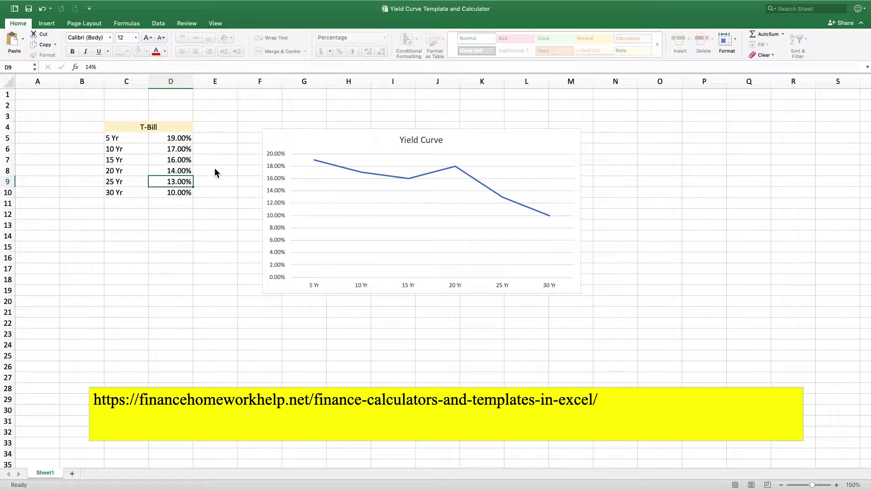
mouse_move(319, 164)
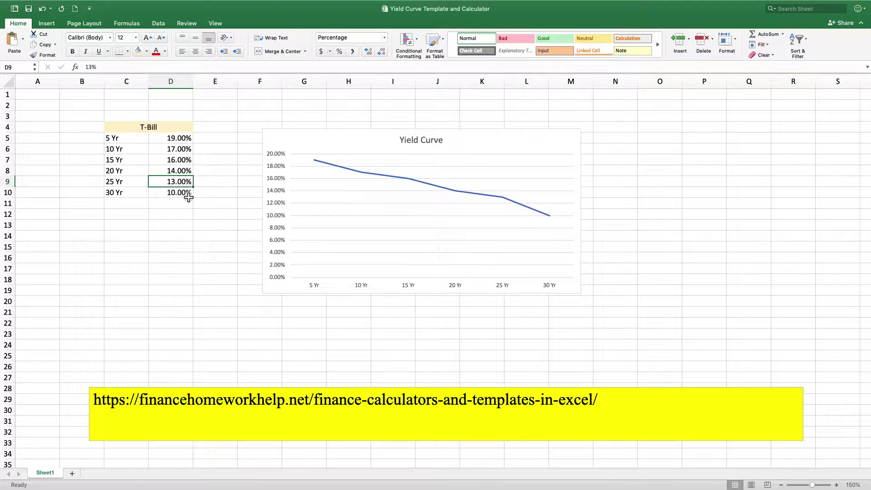
left_click_drag(175, 142, 172, 193)
scroll(327, 400, "right", 1)
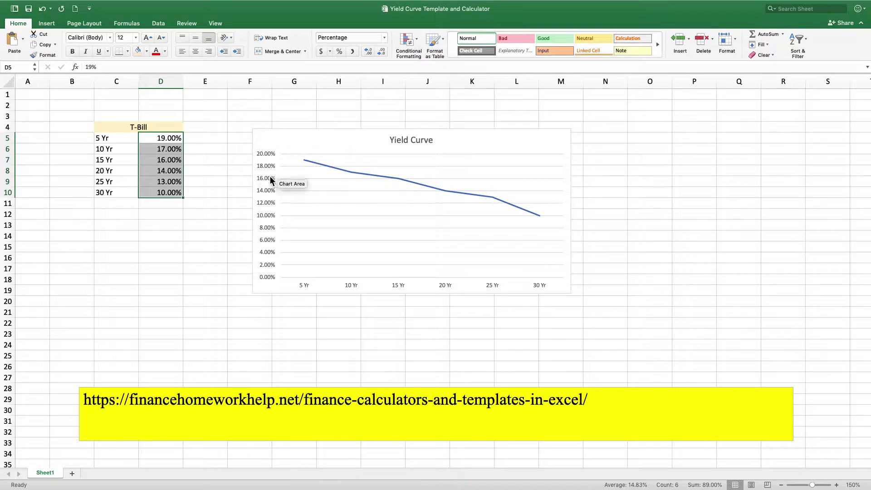
left_click(200, 142)
- Fill the rate cells D5:D10 light blue
left_click_drag(168, 138, 175, 192)
left_click(146, 53)
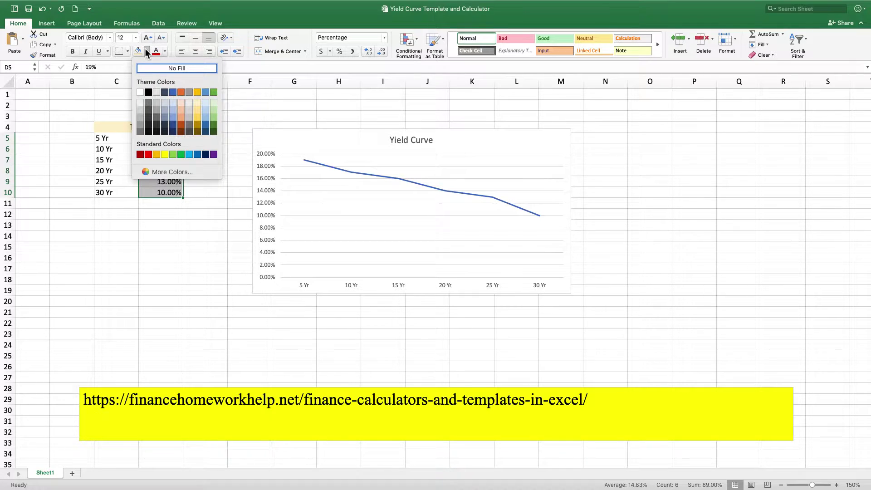
left_click(171, 110)
left_click(190, 236)
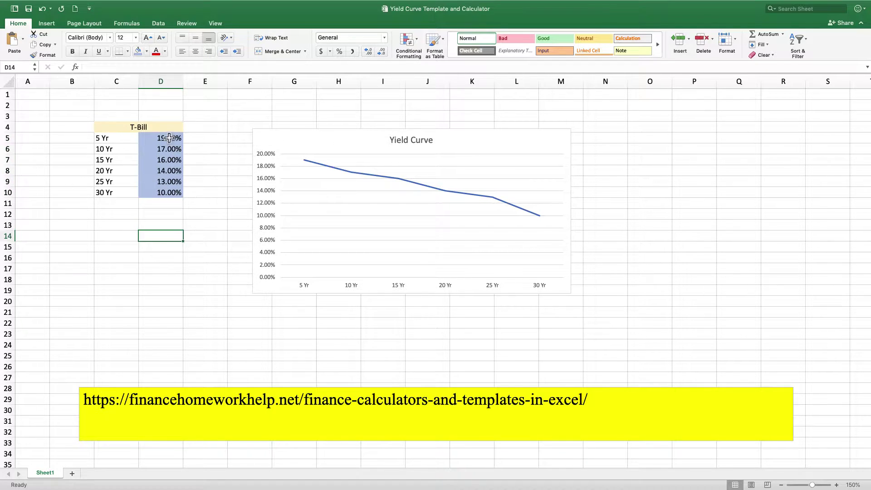
- Rename the table heading in C4 to 'Mortgage'
left_click(160, 127)
type("Mort")
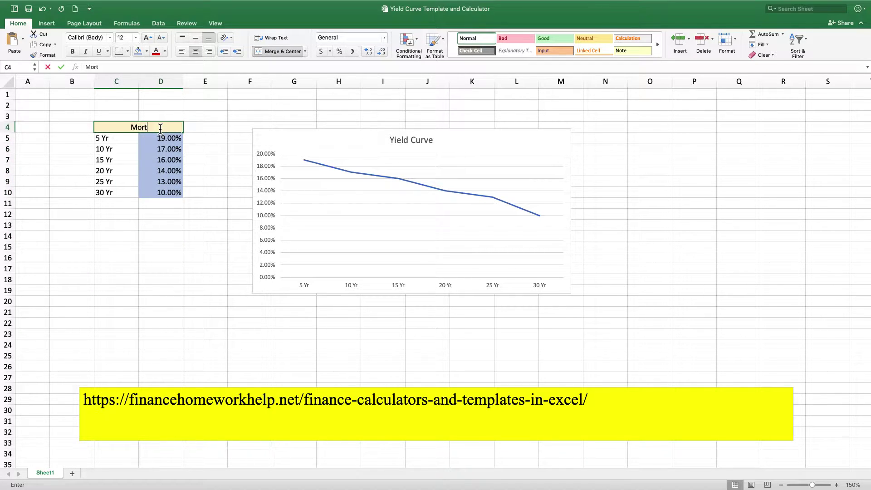
type("gage")
key("Return")
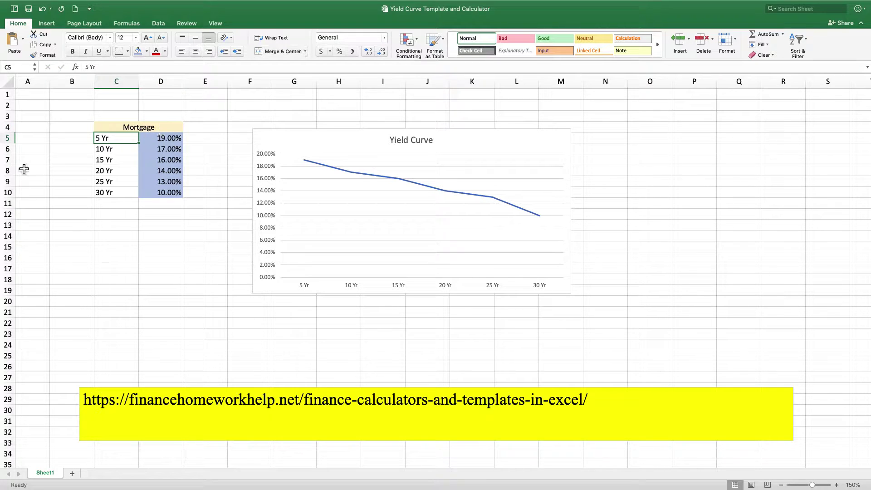
- Apply a thick box border around the whole table C4:D10
left_click_drag(164, 132, 159, 193)
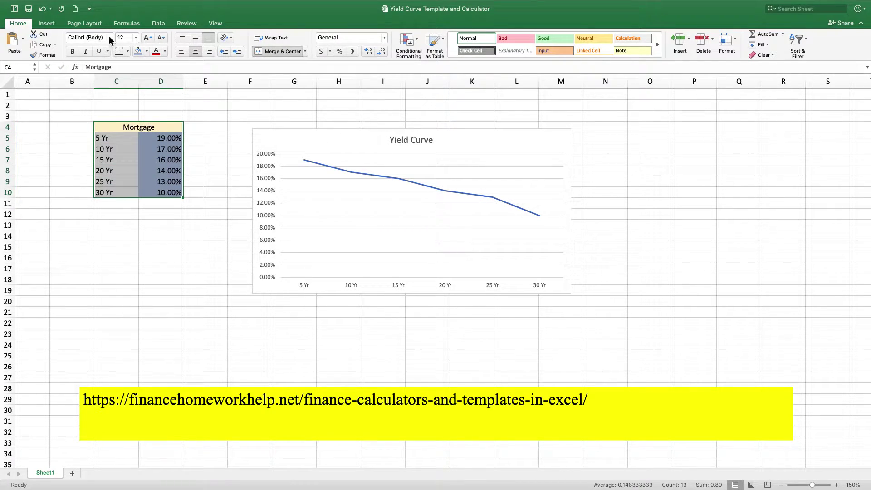
left_click(128, 52)
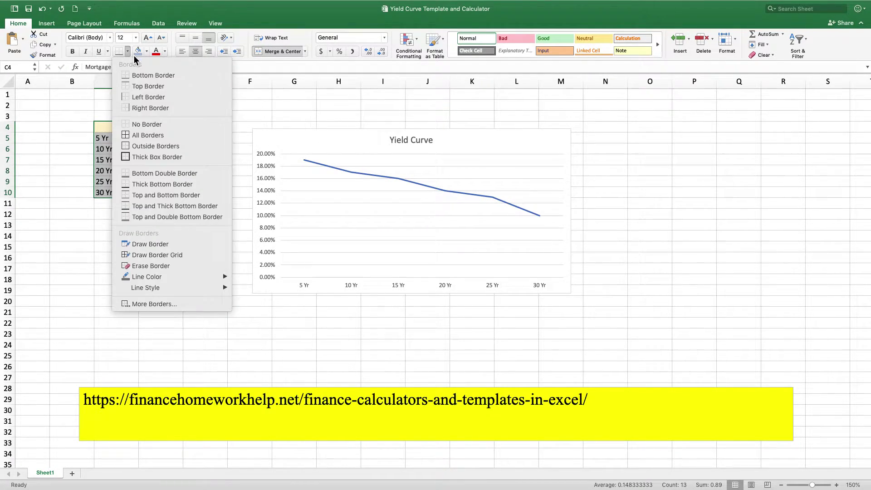
left_click(193, 158)
- Make the Mortgage heading bold
left_click(171, 128)
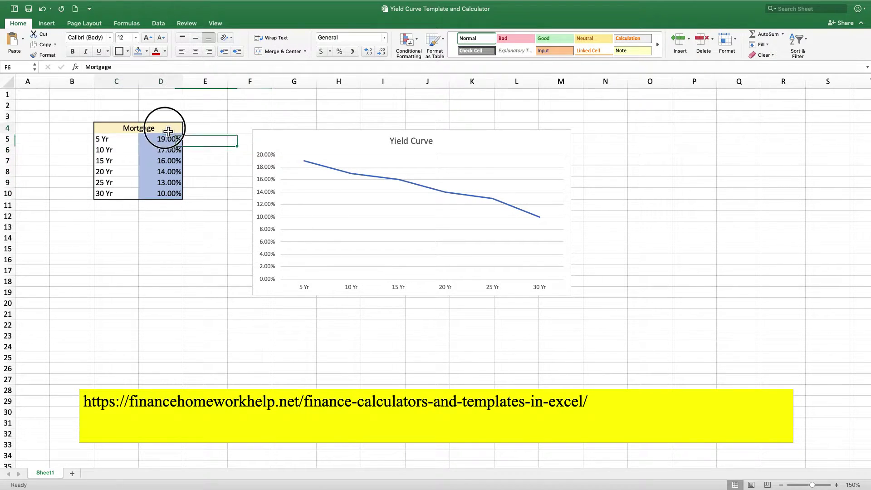
left_click(74, 51)
left_click(166, 196)
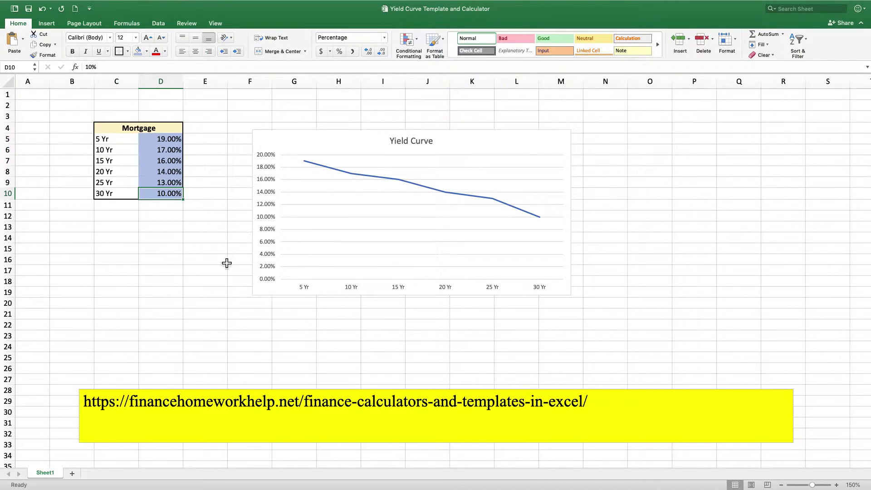
left_click(220, 287)
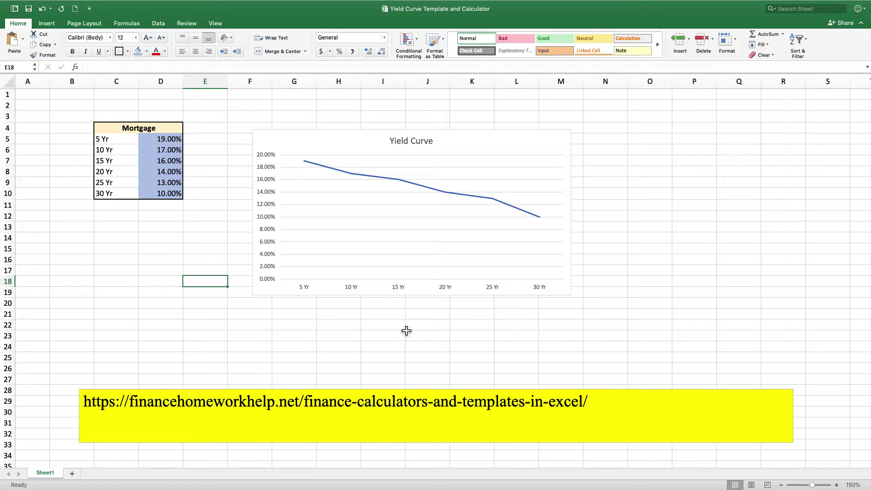
left_click(350, 336)
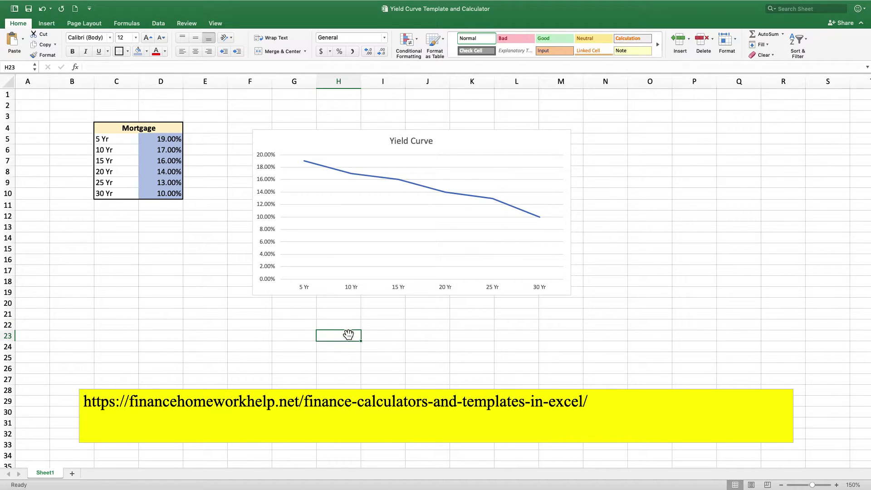